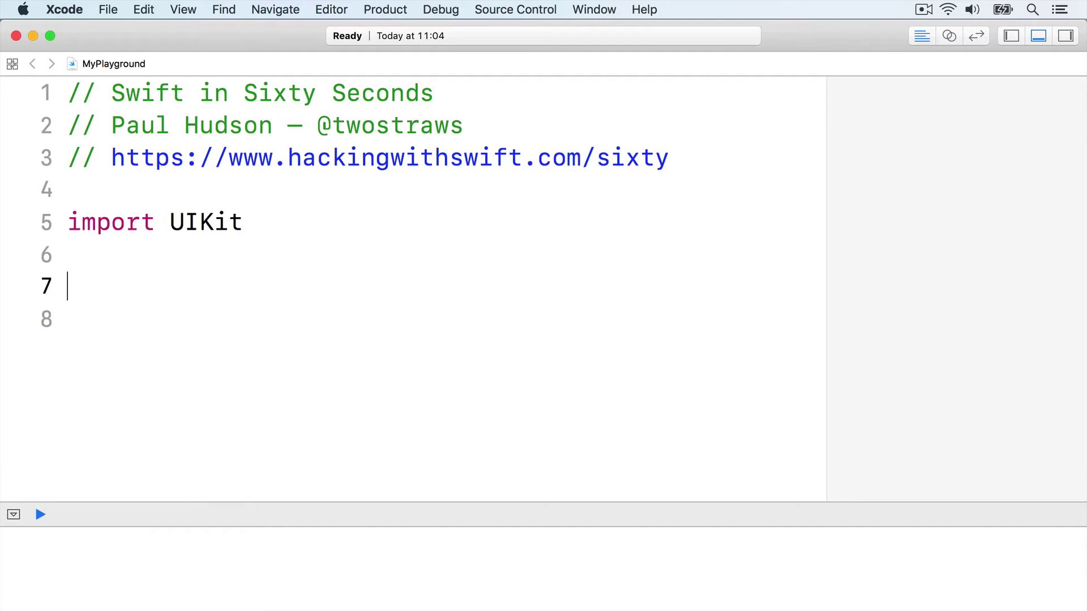
type("for i in 1...10 {")
Write nested i and j loops over 1...10 that print each product i * j, closing both braces
key("Return")
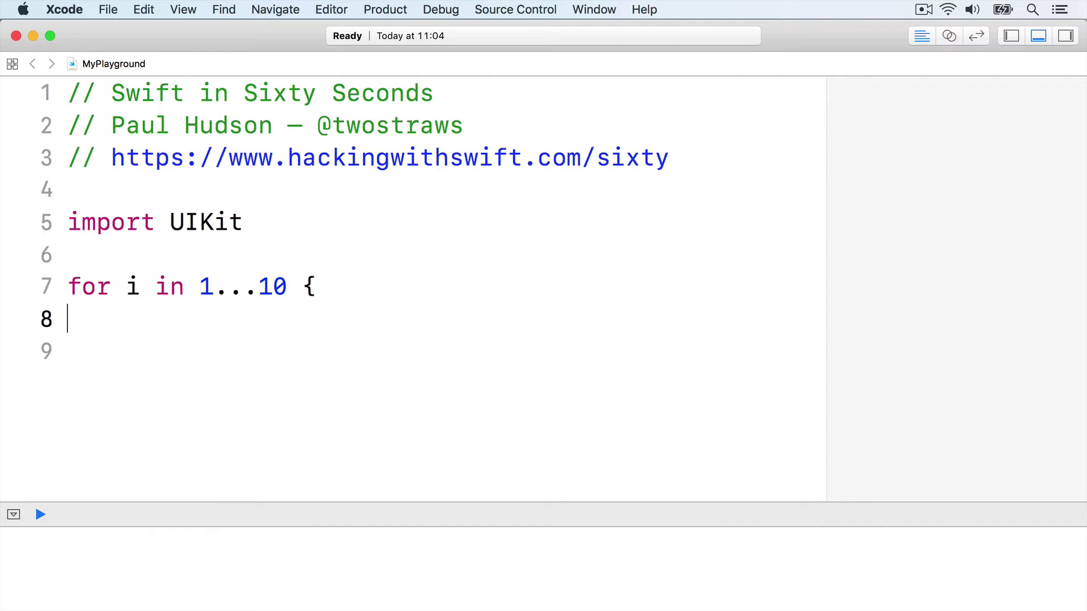
type("for j in 1...10 {")
key("Return")
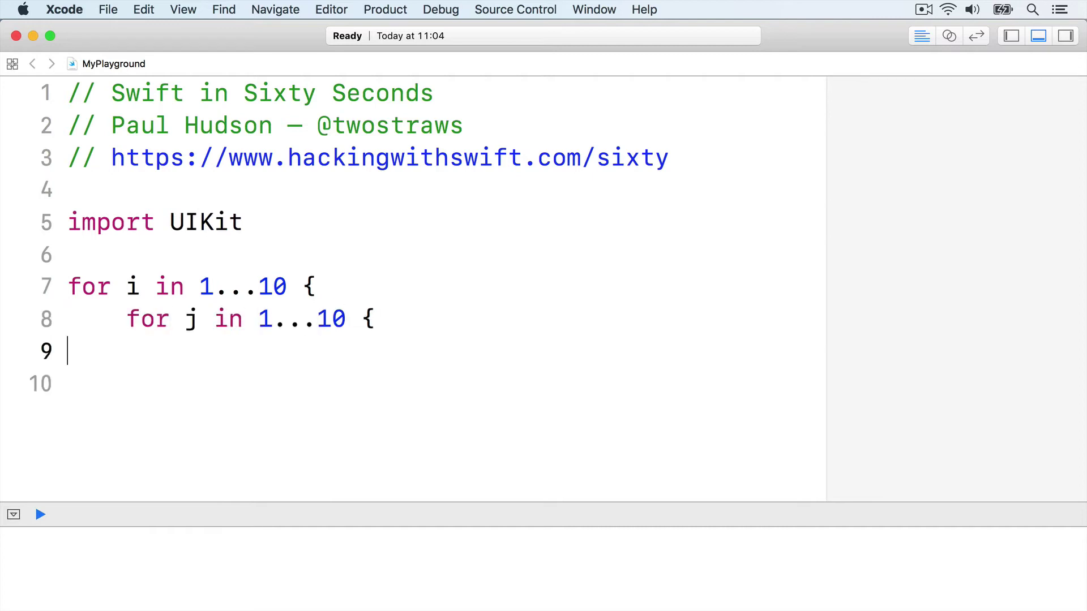
type("let product = i * j")
key("Return")
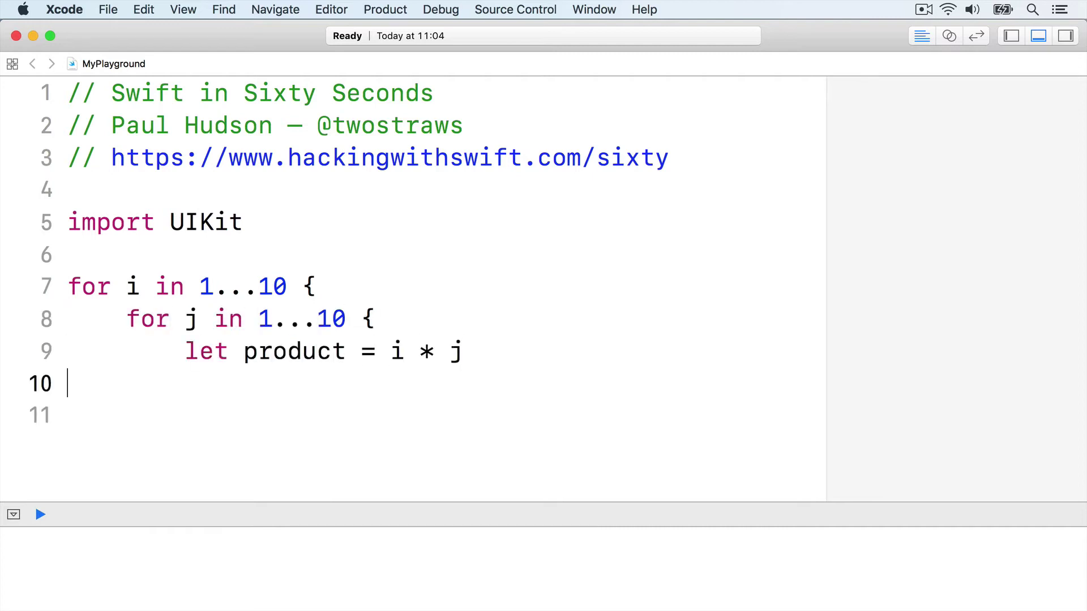
type("print (\"\\(i) * ")
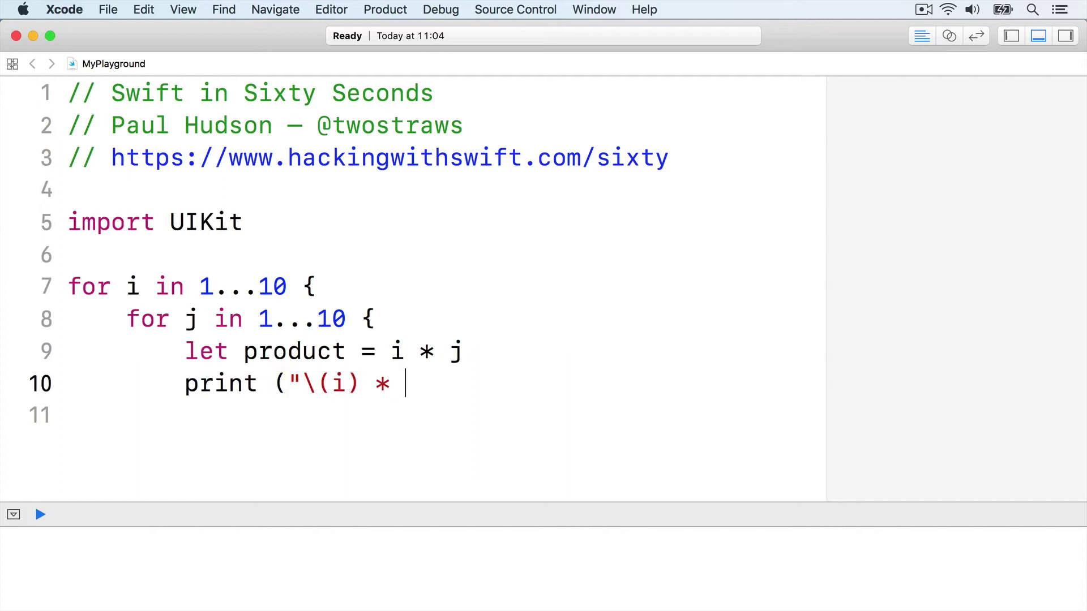
type("\\(j) is \\(product)\")")
key("Return")
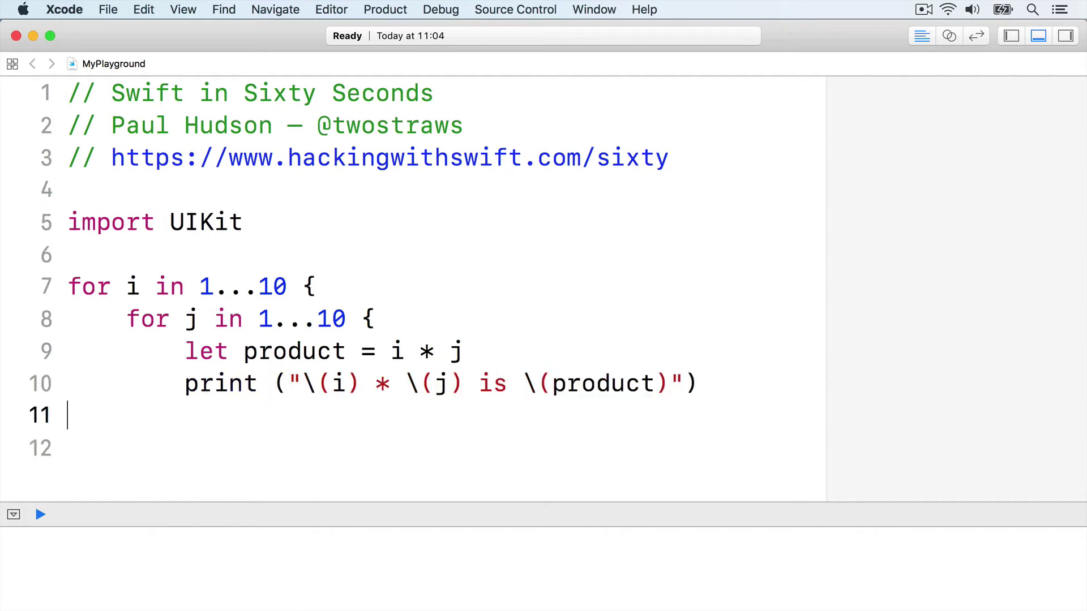
type("}")
key("Return")
type("}")
key("Return")
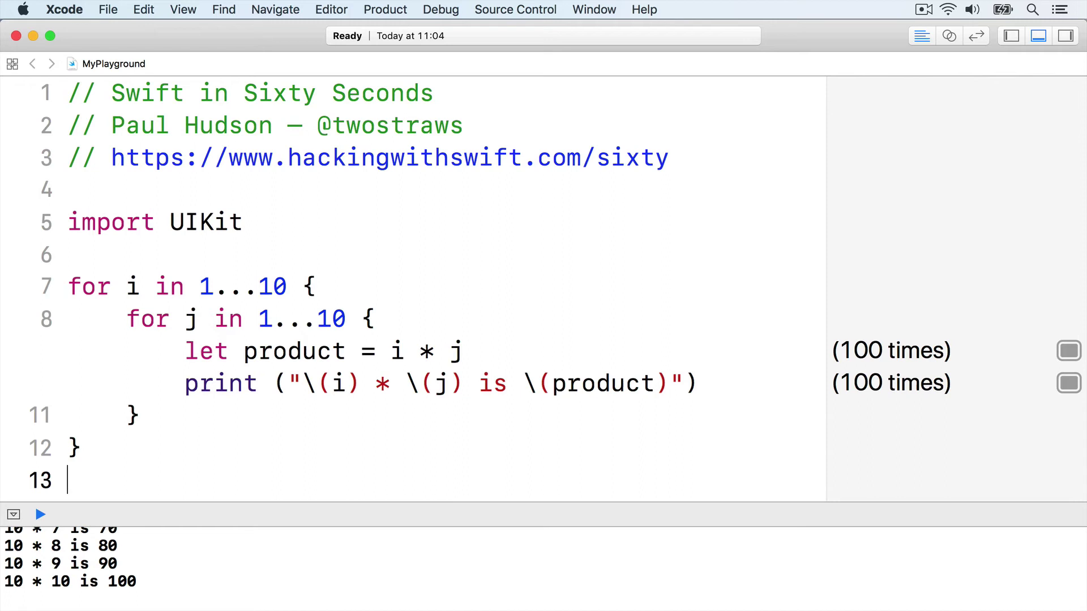
Go to the outer for loop line and prefix it with the label outerLoop:
key("Up")
key("Up")
key("Up")
type("outerLoop:")
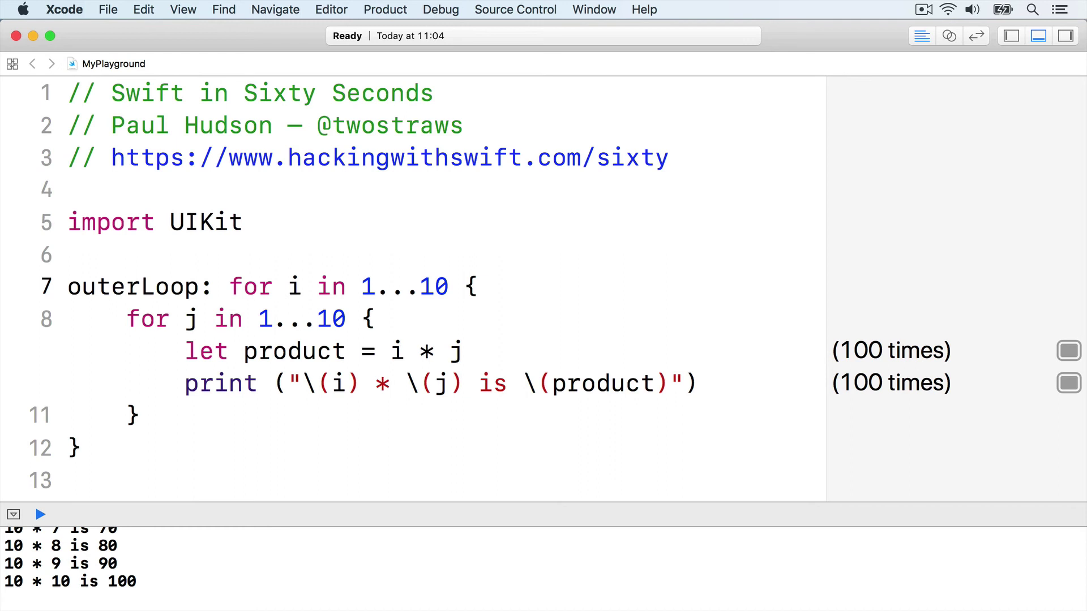
Below the print line, add if product == 50 printing "It's a bullseye!" then break outerLoop
left_click(698, 383)
key("Return")
key("Return")
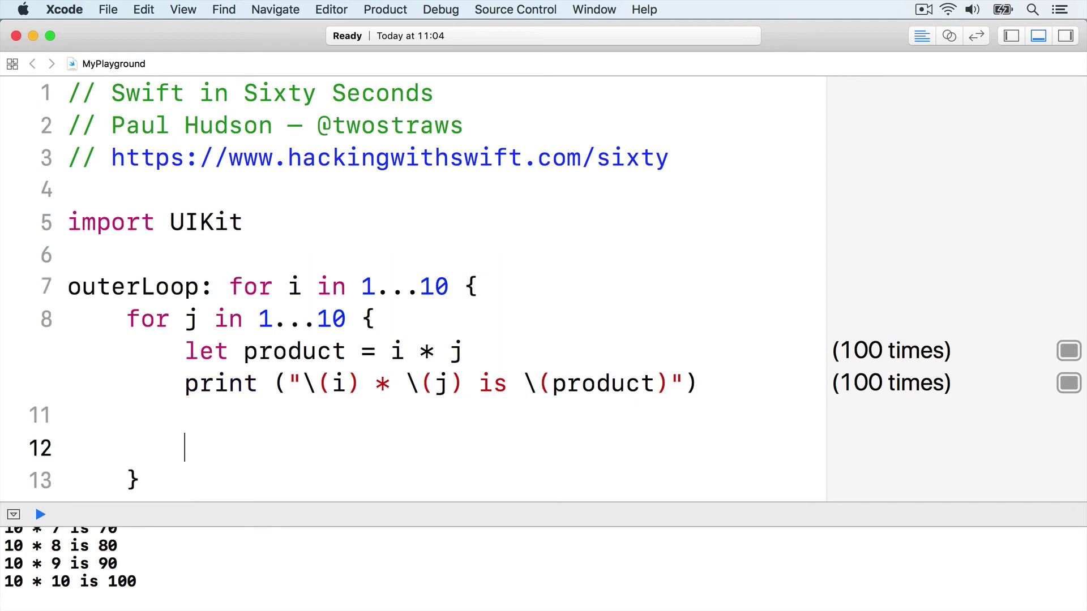
type("if product == 50 {")
key("Return")
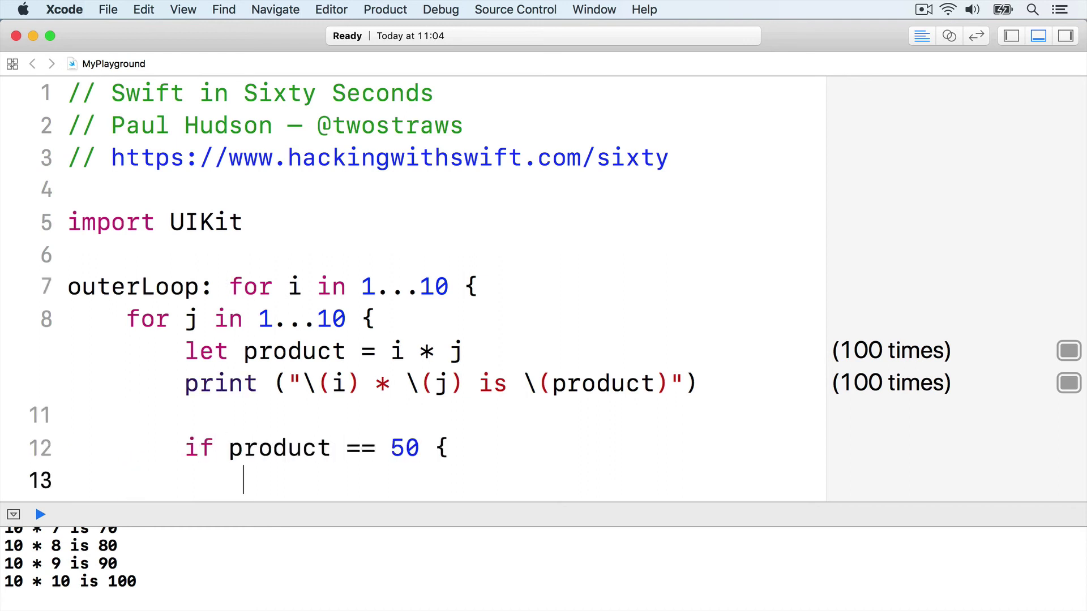
type("print(\"It's a bulls")
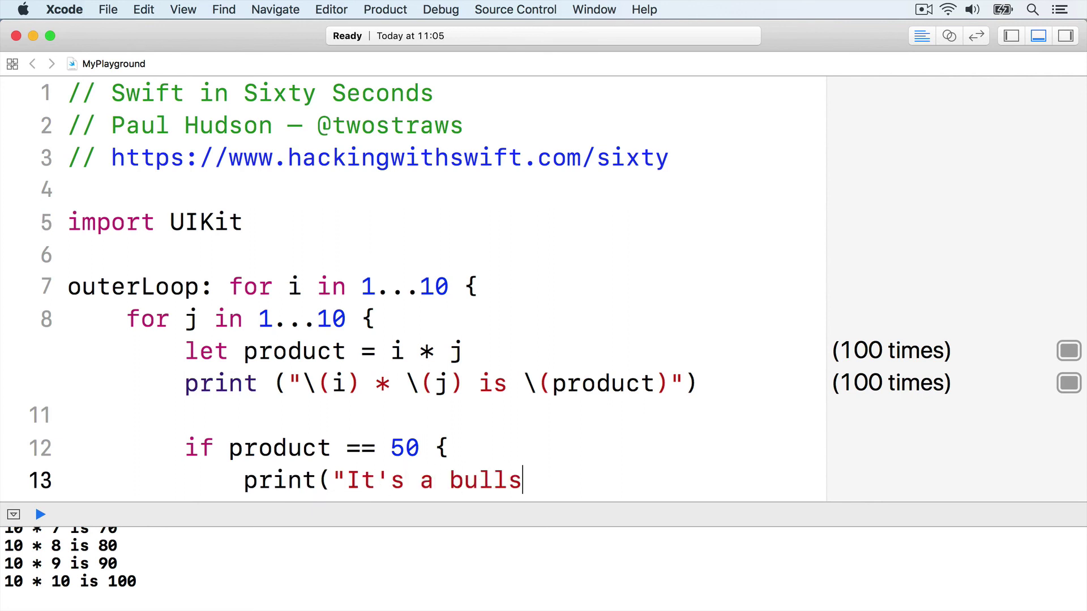
type("eye!\")")
key("Return")
type("break outerLoop")
key("Return")
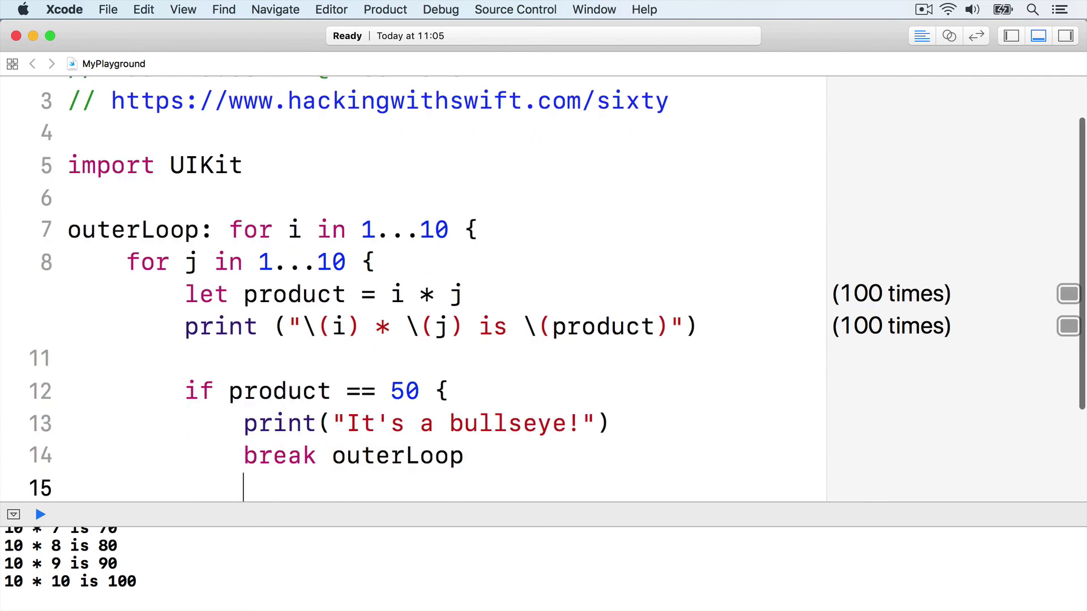
type("}")
key("Return")
key("Up")
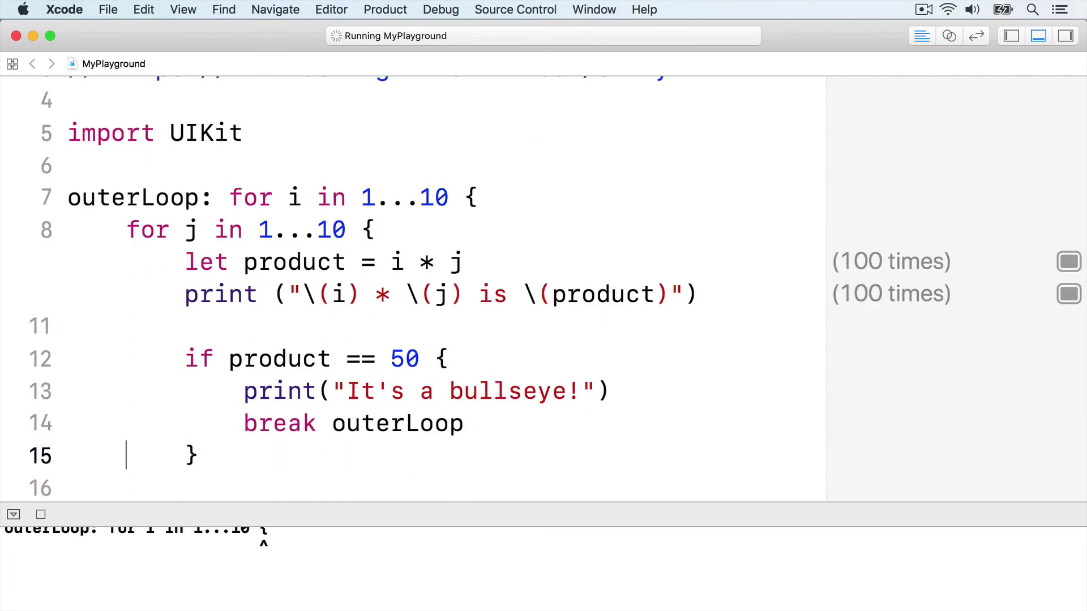